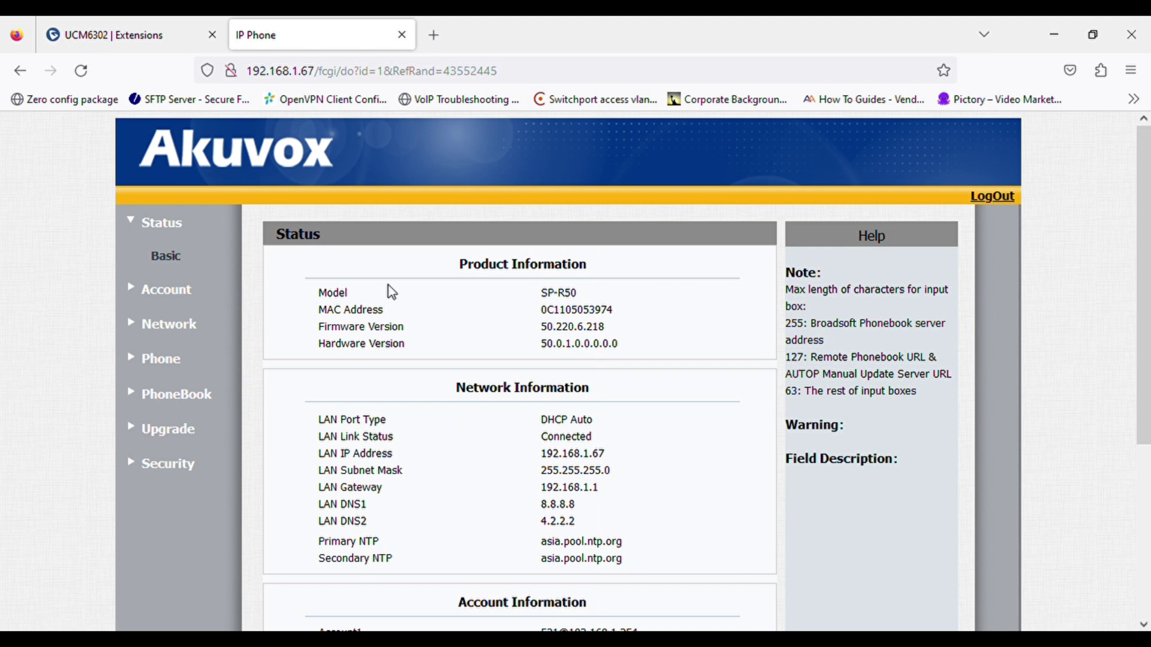
- Check the phone's model SP-R50, its LAN IP and account 2's failed registration status
drag(537, 293, 593, 297)
drag(538, 454, 621, 458)
scroll(617, 457, down, 3)
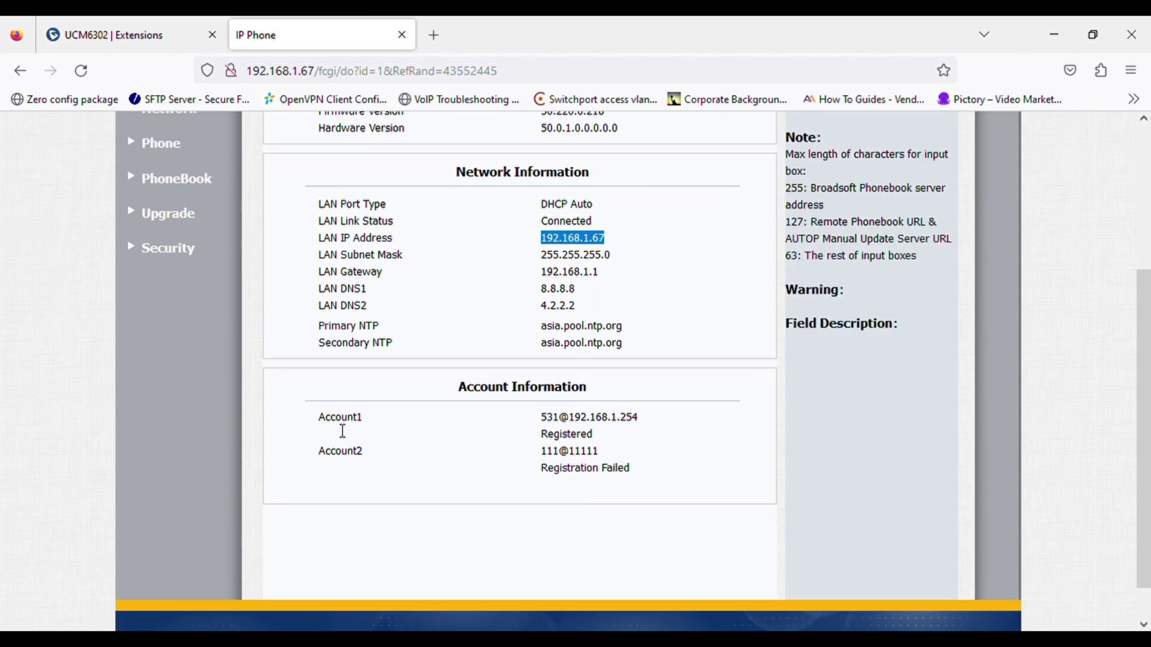
drag(630, 471, 542, 475)
click(449, 440)
scroll(450, 440, up, 3)
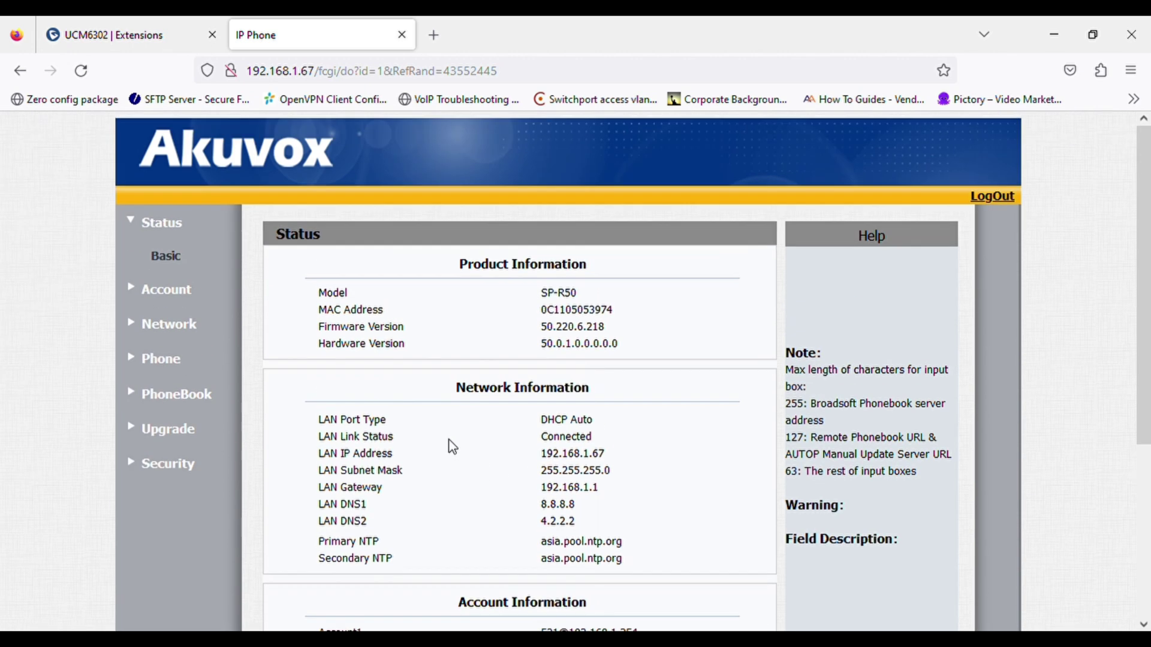
- Open the PBX extension list and view extension 102's full details
click(155, 31)
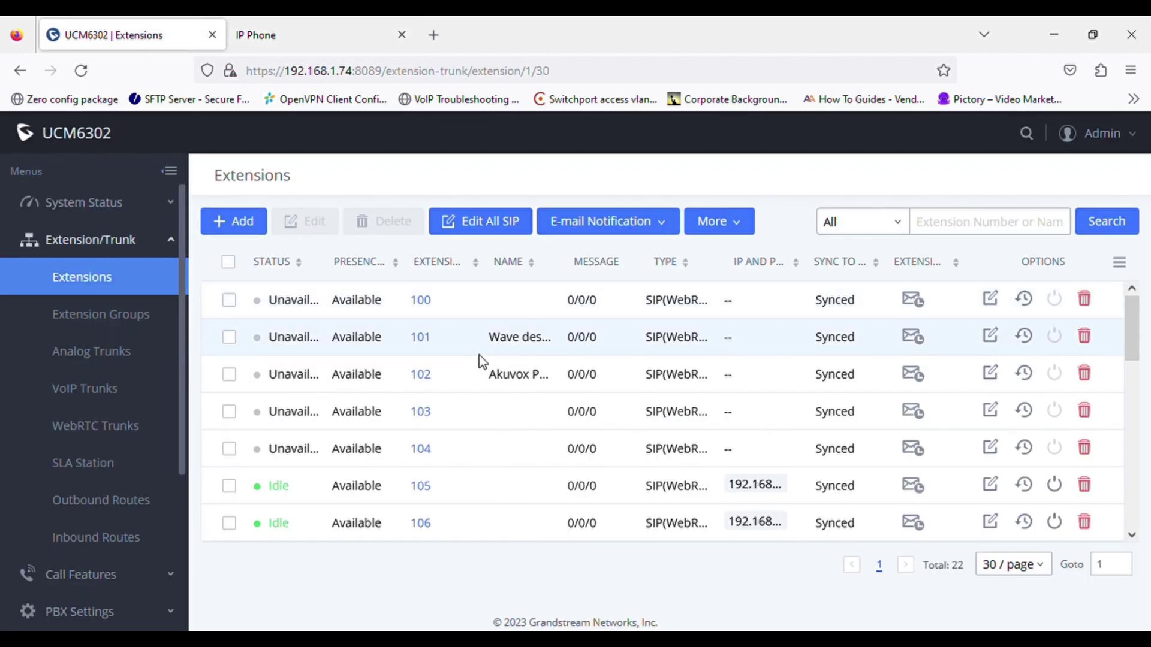
click(501, 378)
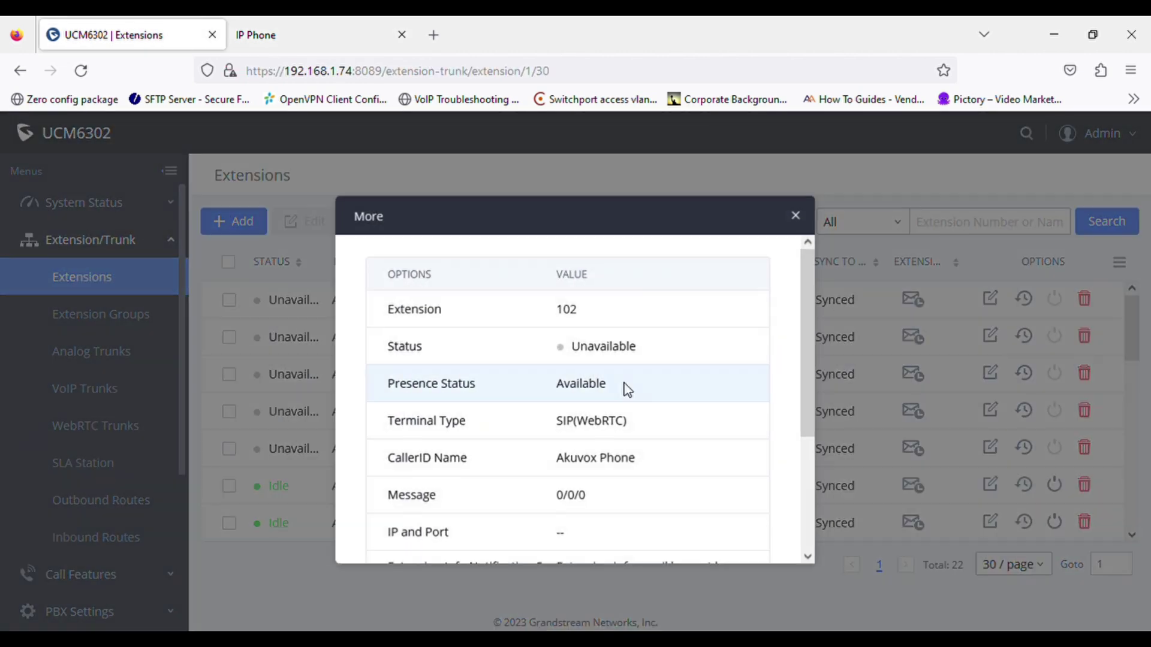
click(796, 215)
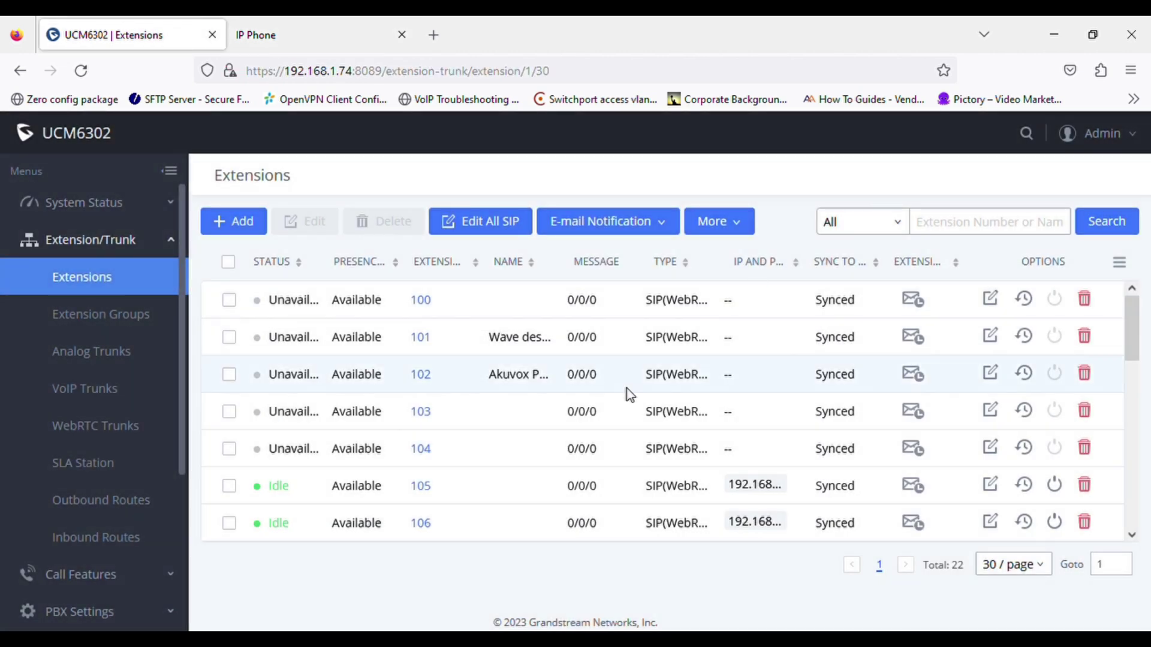
- Edit extension 102 and reveal and select its SIP/IAX password
click(991, 375)
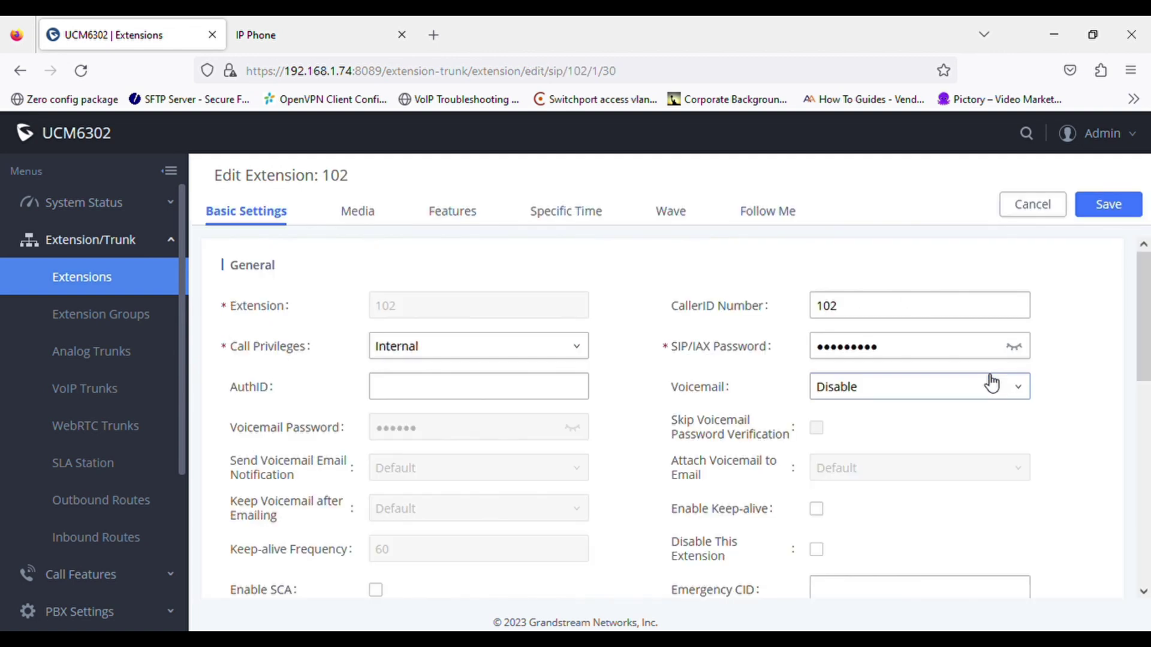
click(1021, 353)
click(1021, 353)
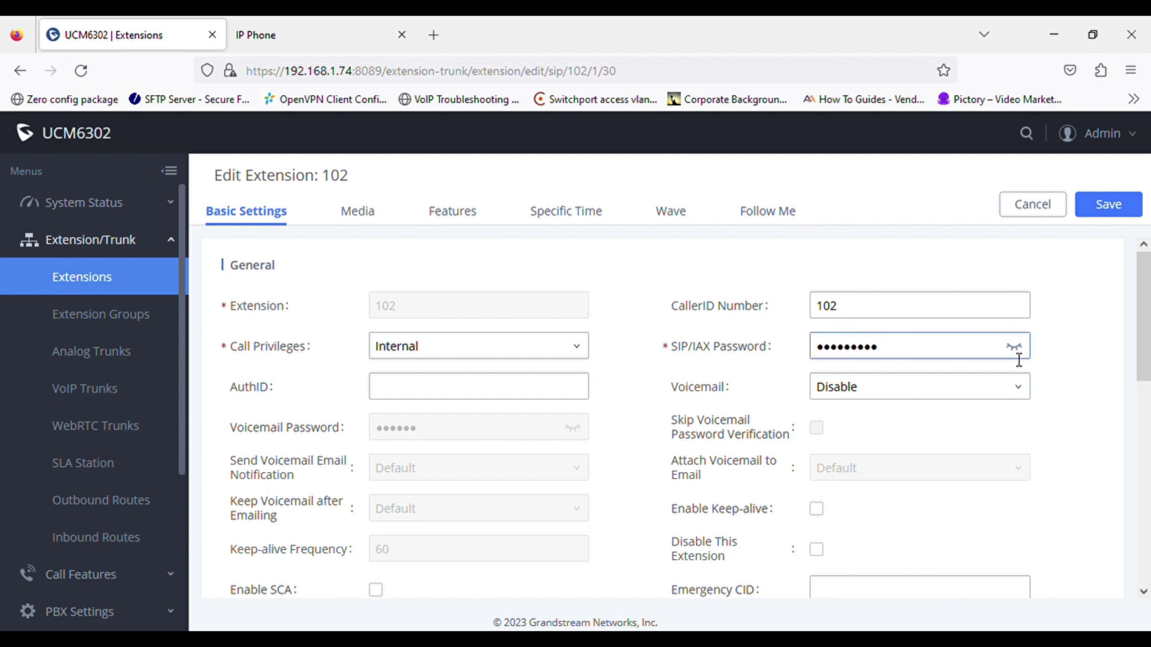
click(1014, 347)
drag(996, 352, 827, 353)
click(773, 349)
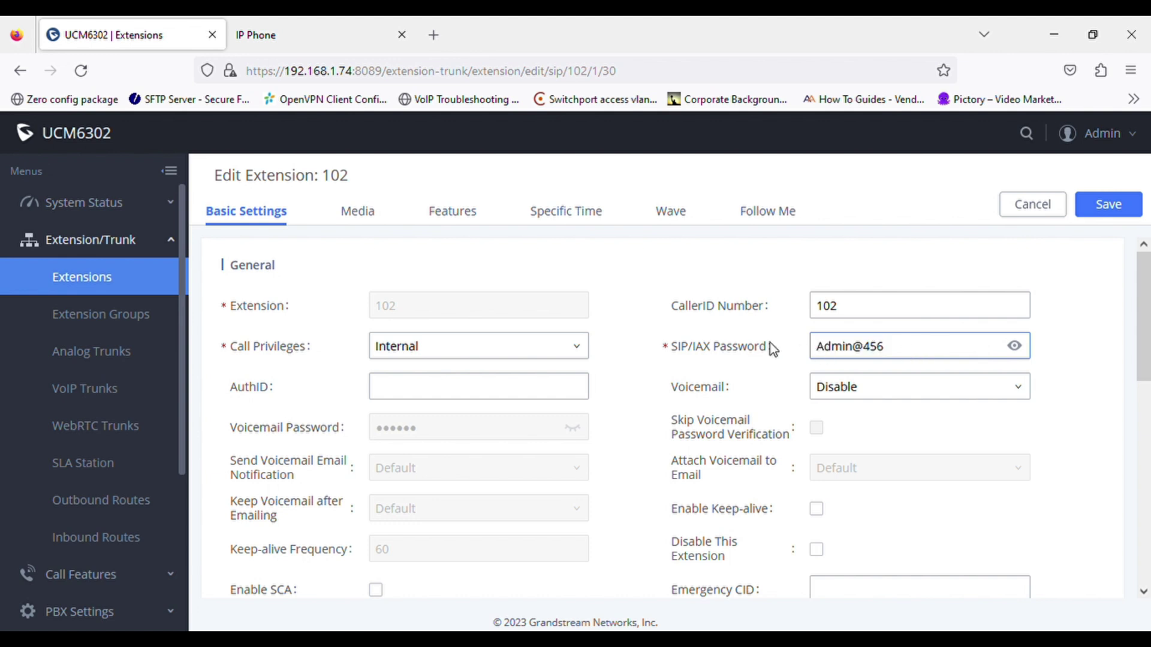
click(301, 30)
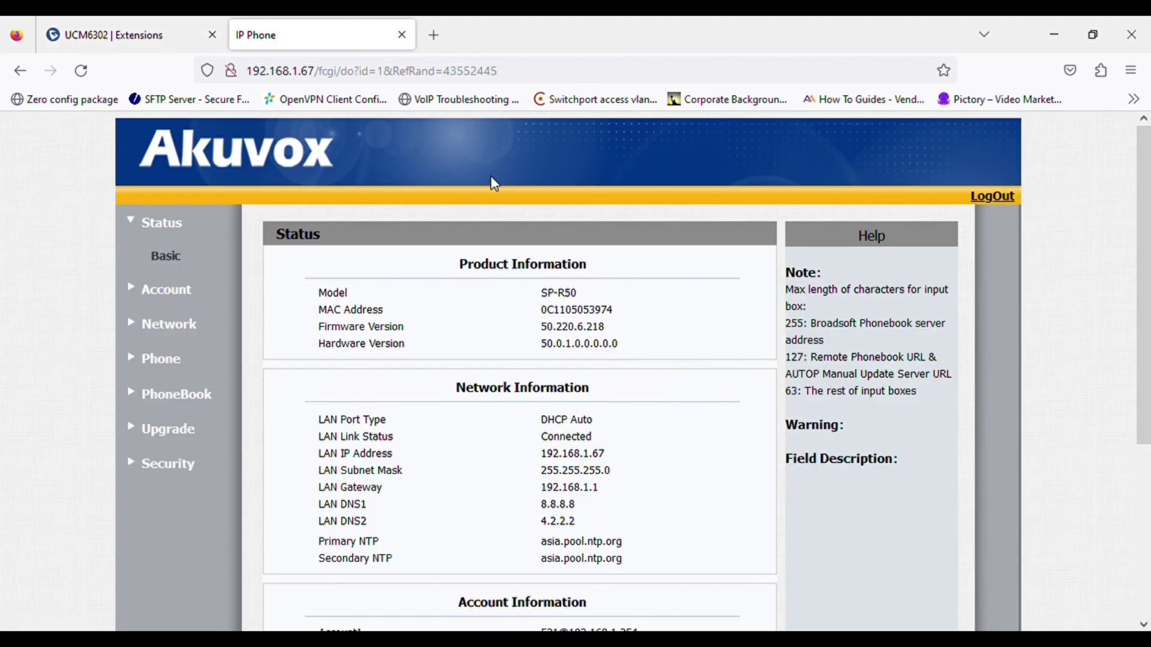
- On Account > Basic, set account 2's display label, display name and register name to 102
click(168, 290)
click(174, 298)
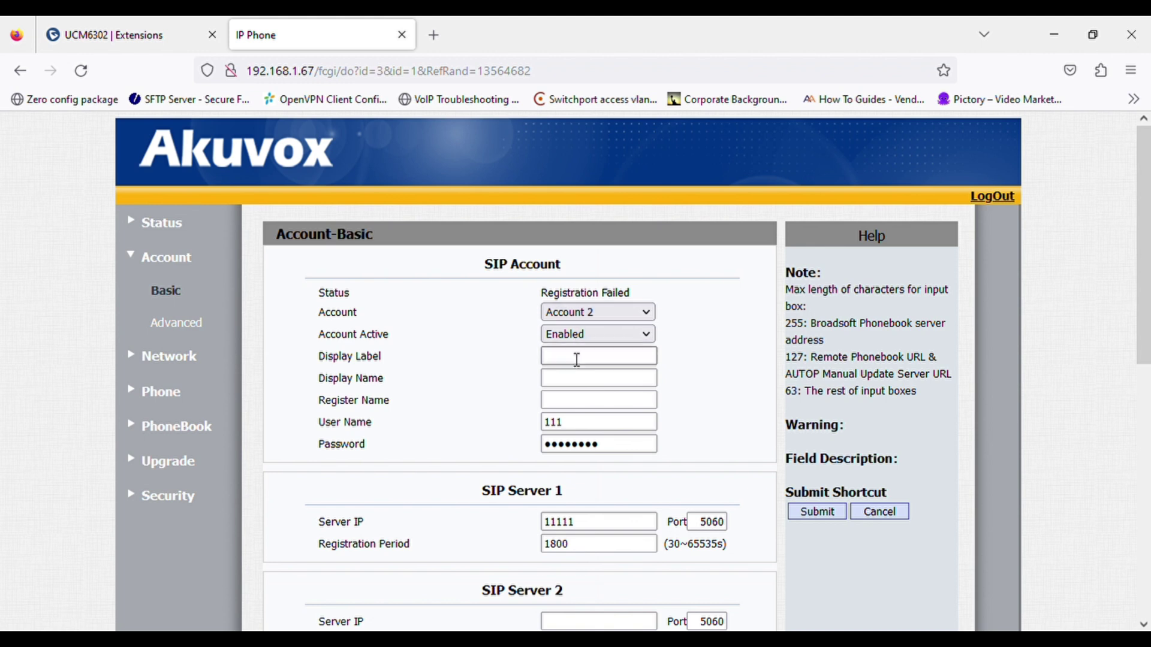
click(577, 358)
text(102)
key(Tab)
key(Tab)
text(10)
key(Tab)
text(102)
key(Tab)
- Enter extension 102's SIP password and server IP 192.168.1.74, then submit account 2
key(BackSpace)
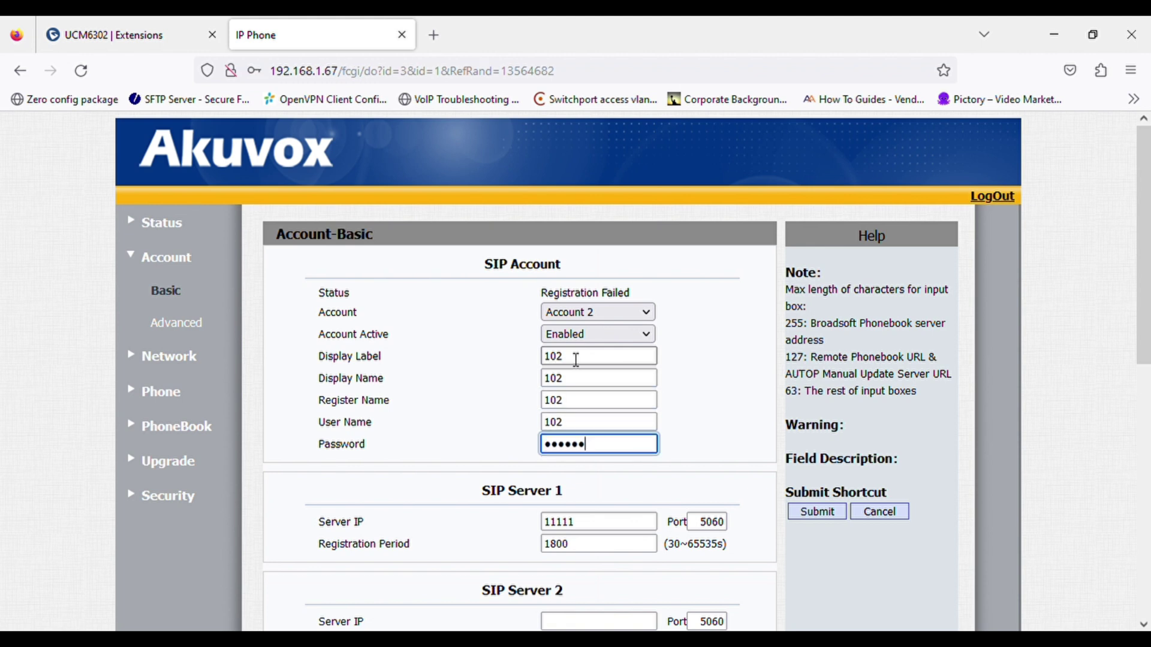
key(Tab)
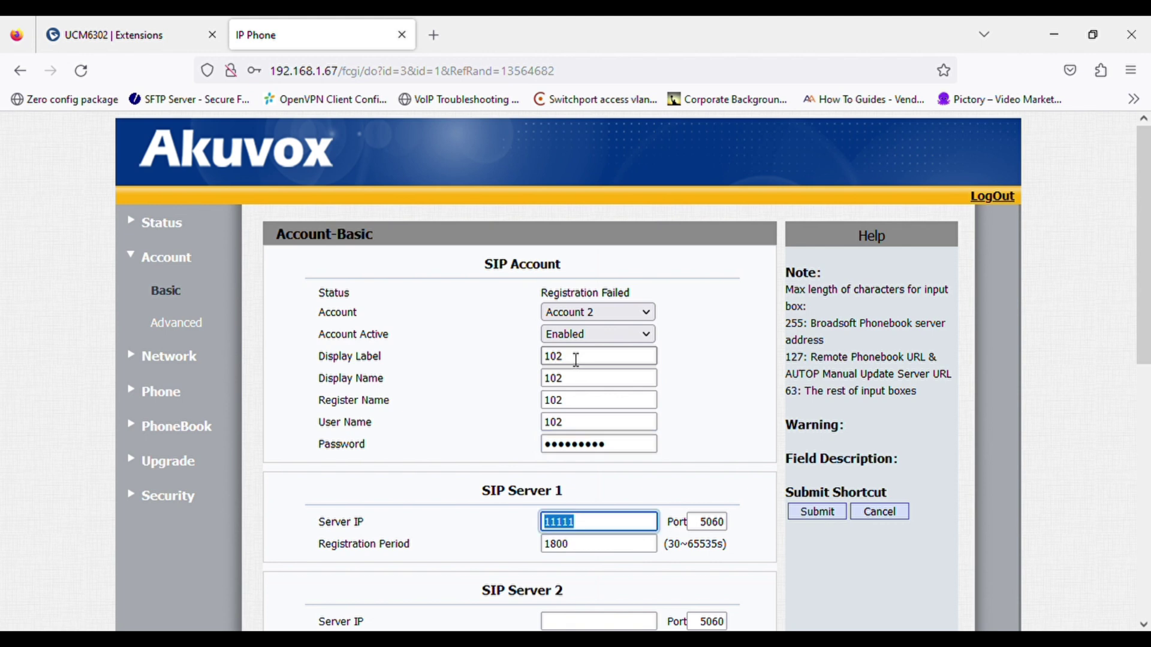
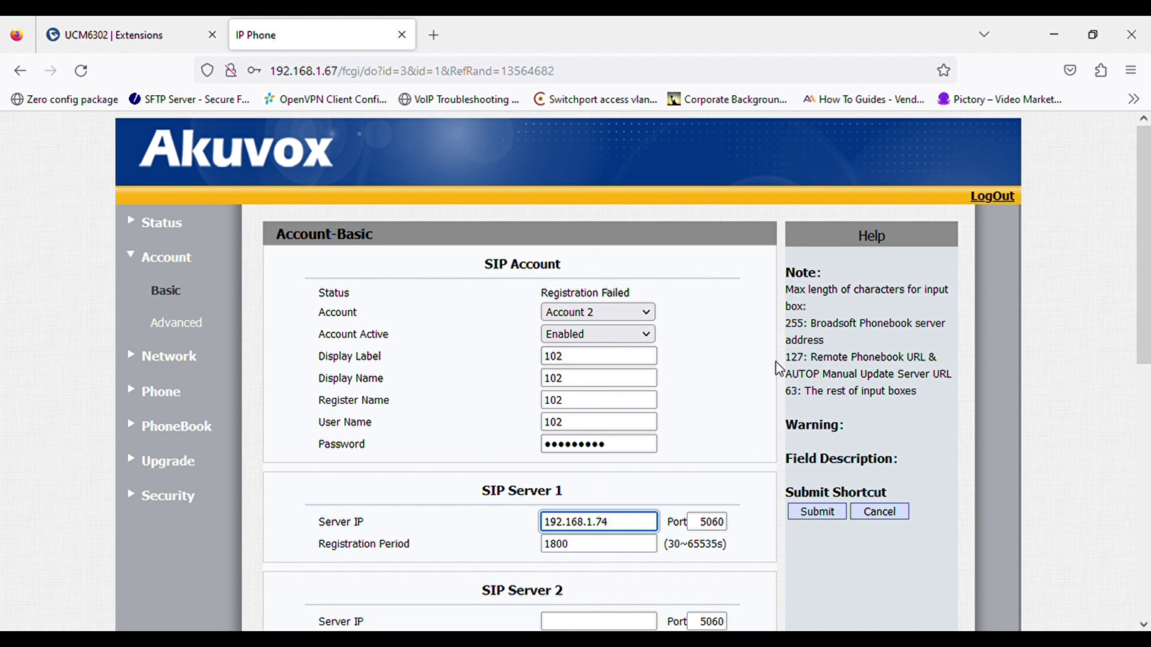
click(806, 515)
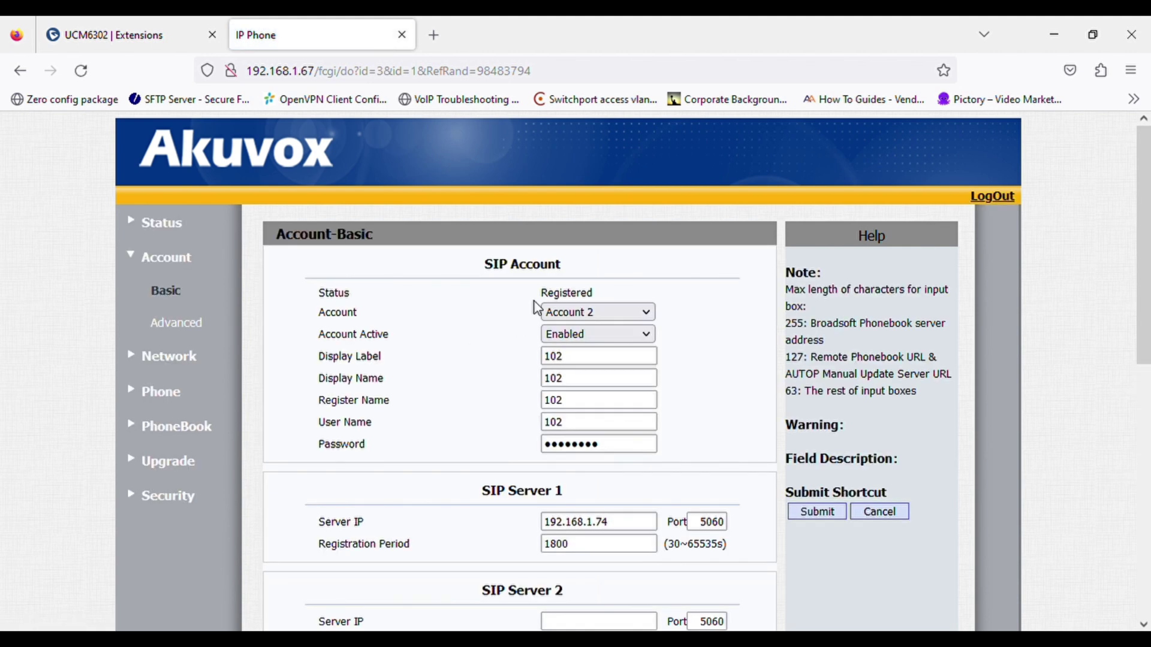
- Confirm account 2 shows Registered on the phone status page, then return to the PBX Extensions list
drag(539, 293, 597, 295)
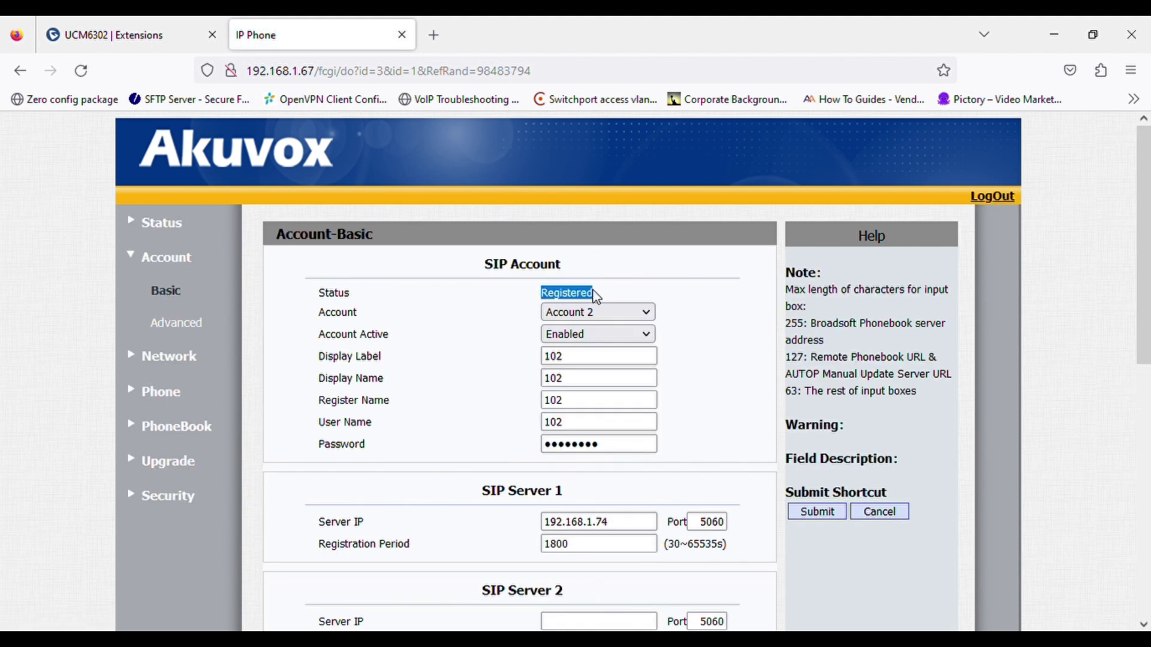
click(179, 224)
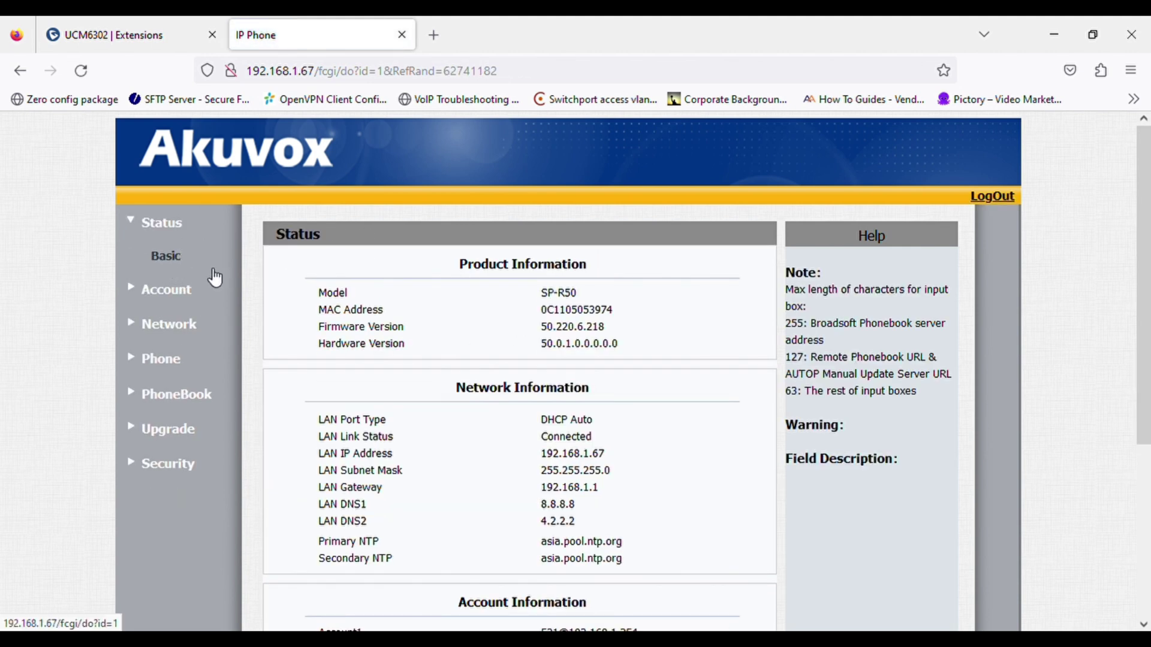
scroll(470, 424, down, 4)
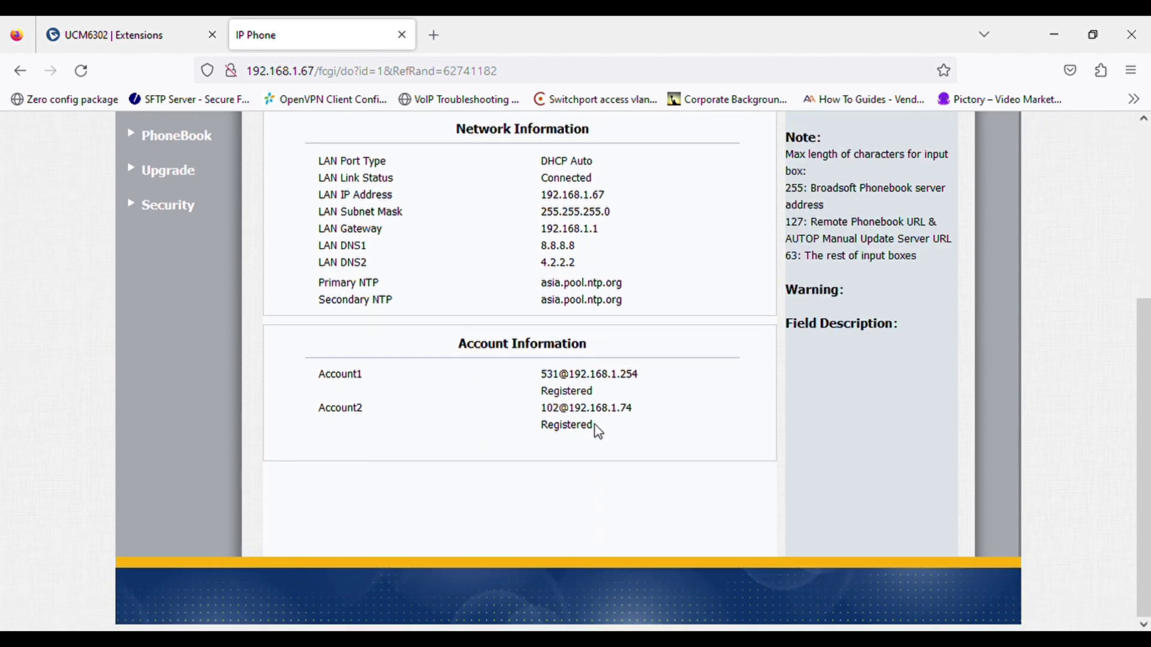
drag(593, 424, 502, 422)
click(162, 44)
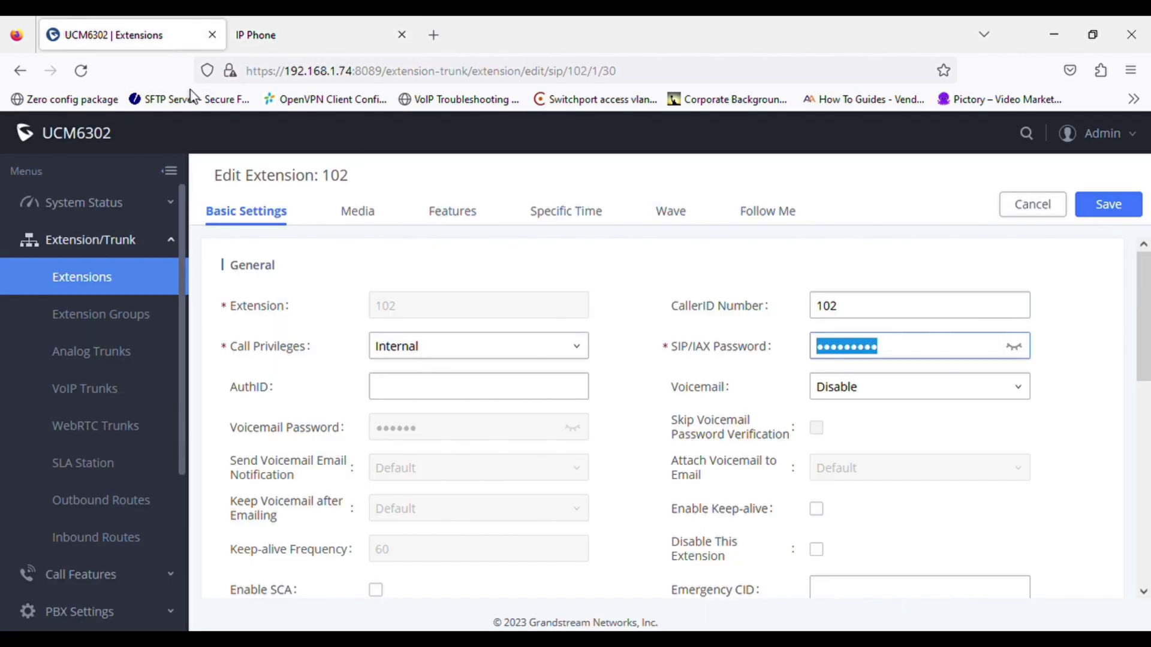
click(90, 281)
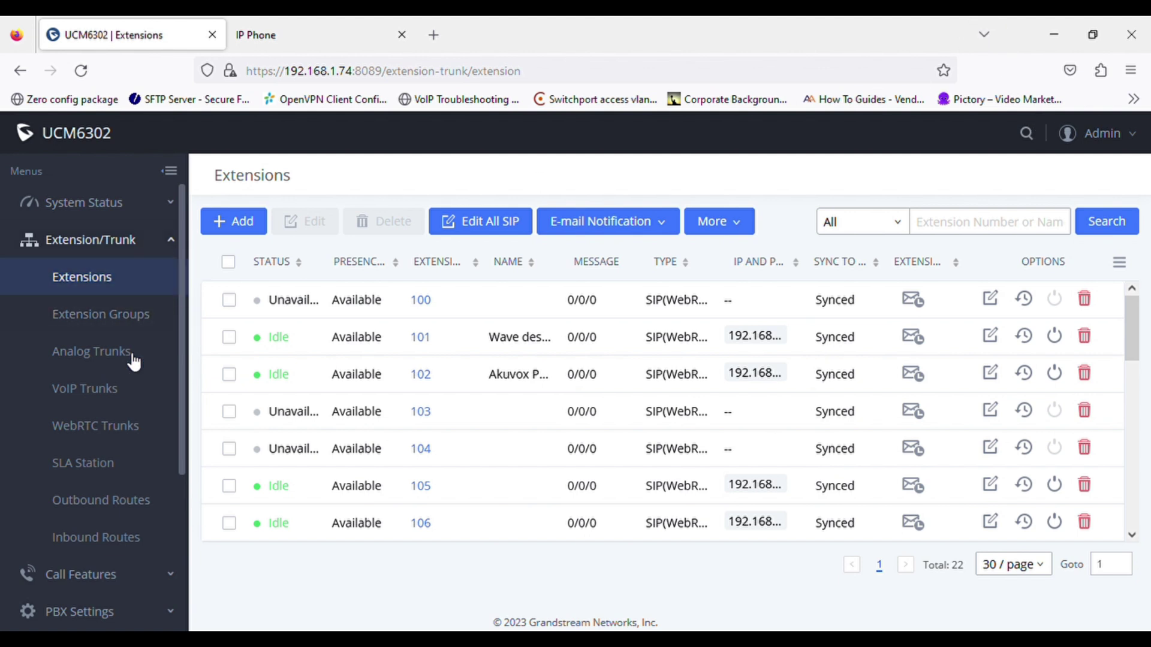
- Open the PBX CDR and expand the Akuvox-to-101 and Wave-to-102 call records
scroll(134, 363, down, 4)
click(103, 536)
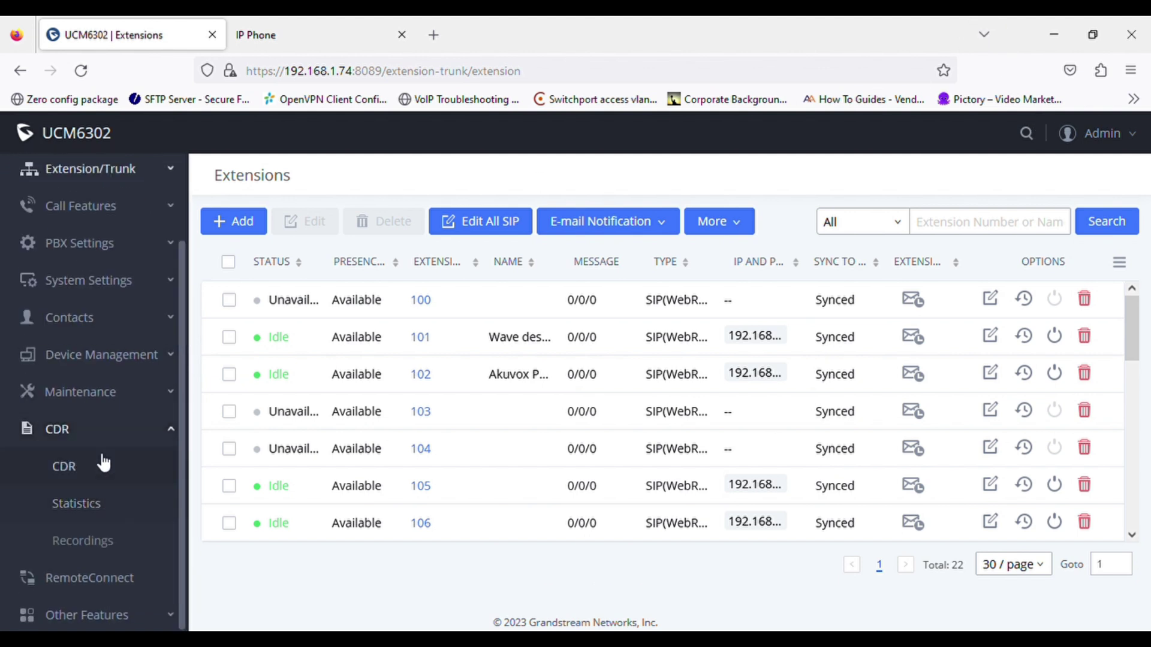
click(102, 464)
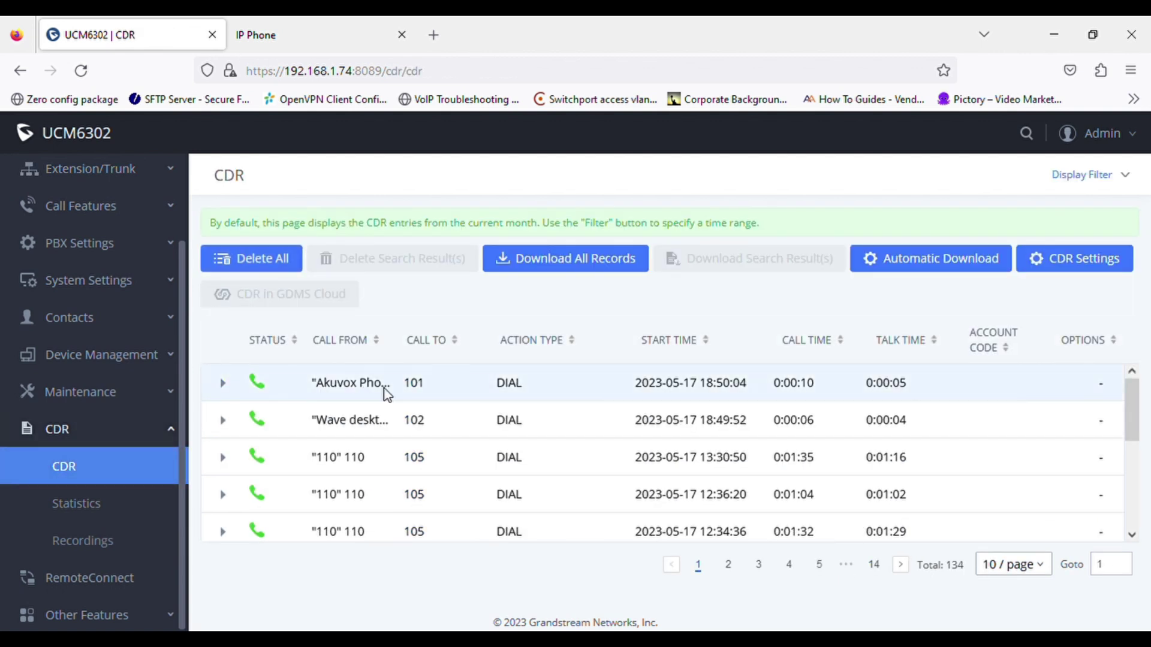
click(223, 385)
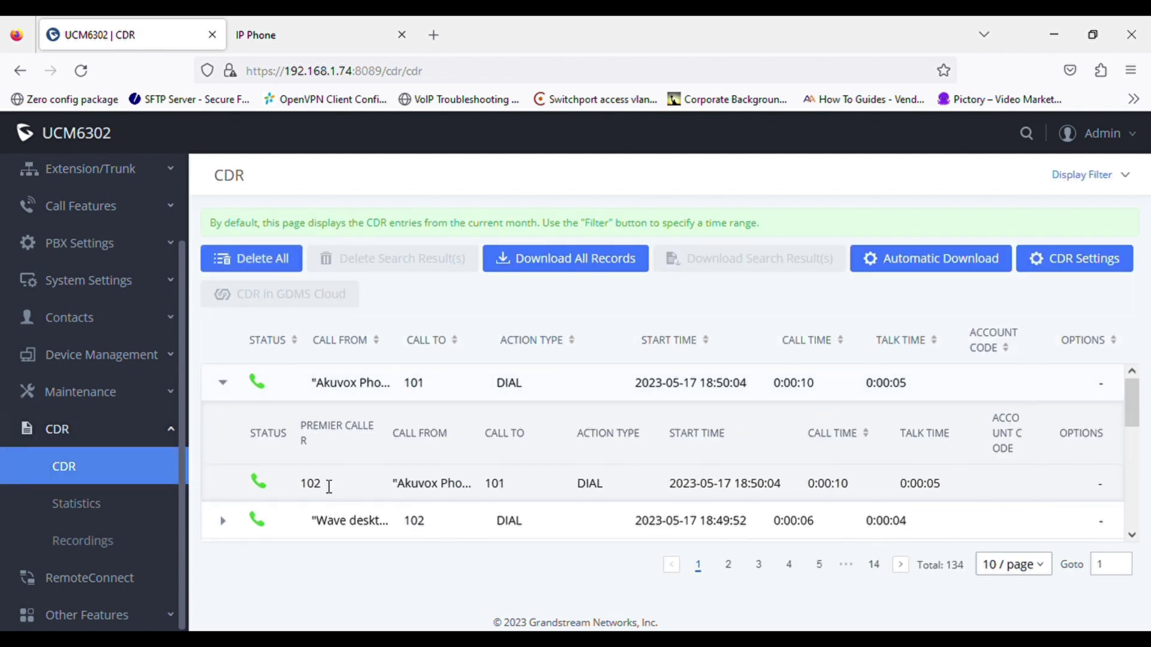
drag(304, 483, 516, 491)
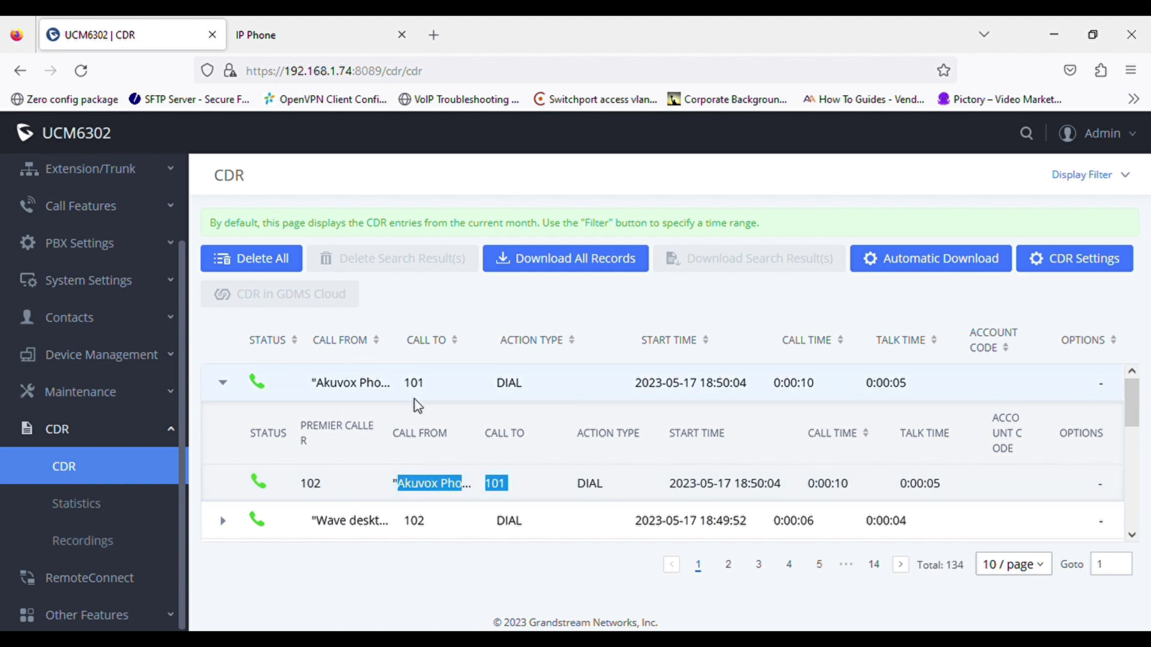
click(221, 521)
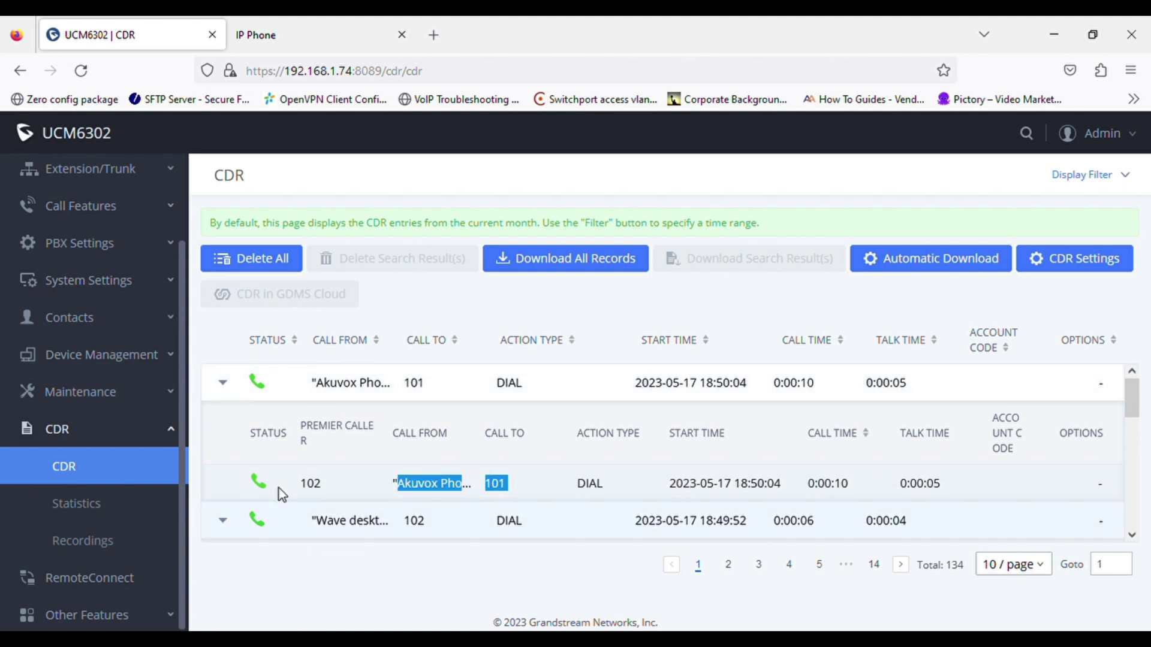
scroll(293, 483, down, 3)
scroll(301, 474, up, 1)
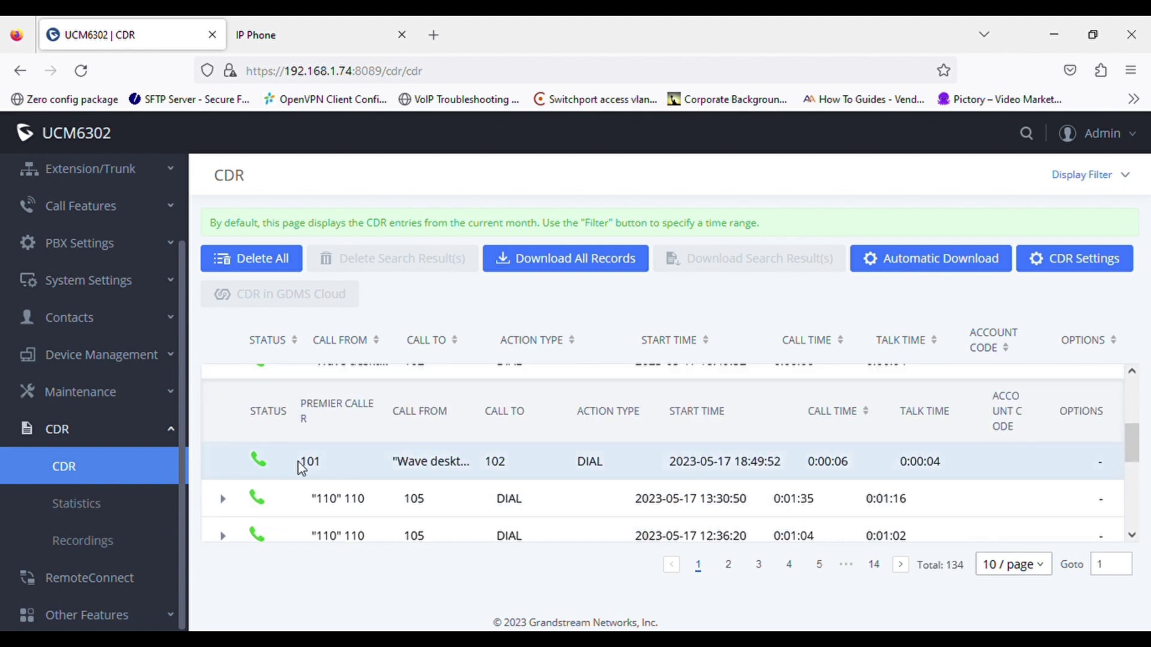
drag(424, 471, 604, 470)
click(603, 470)
- Open the PBX System Status dashboard, then reload the phone's Status > Basic page
scroll(133, 309, up, 2)
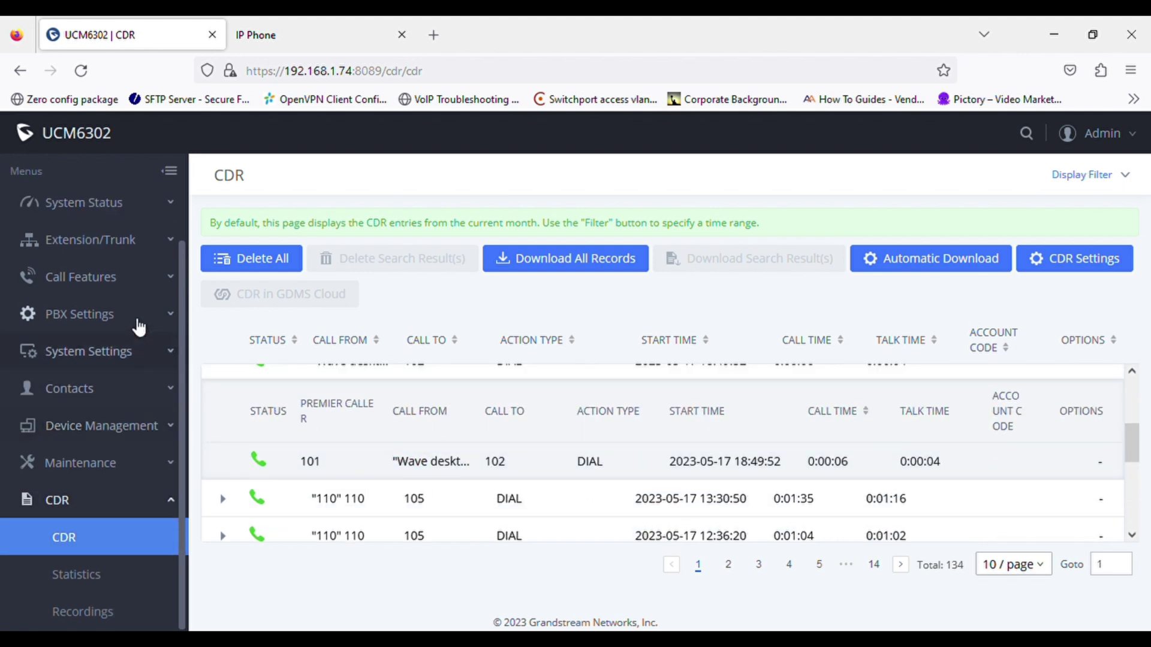
click(108, 203)
click(115, 240)
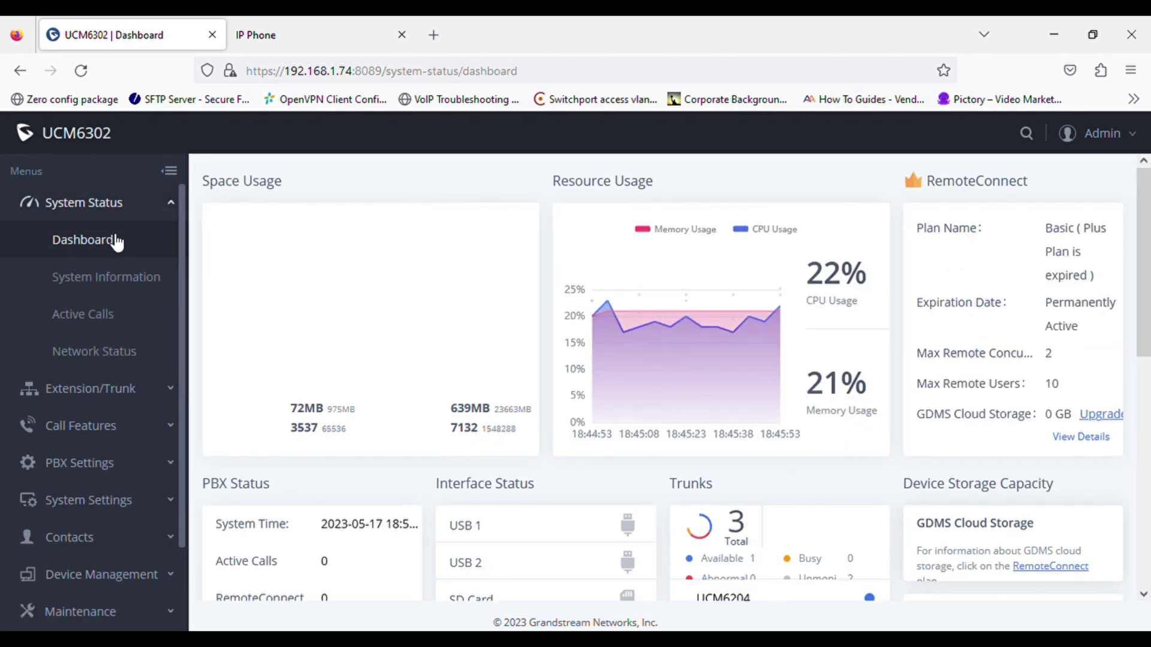
click(361, 45)
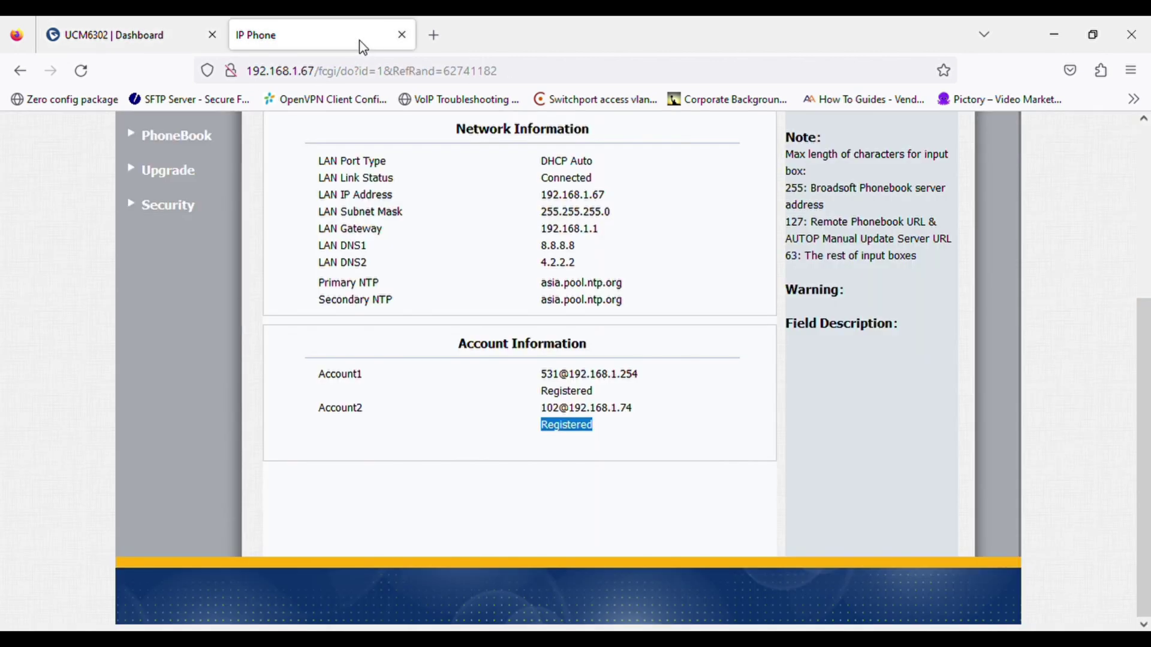
scroll(204, 165, up, 5)
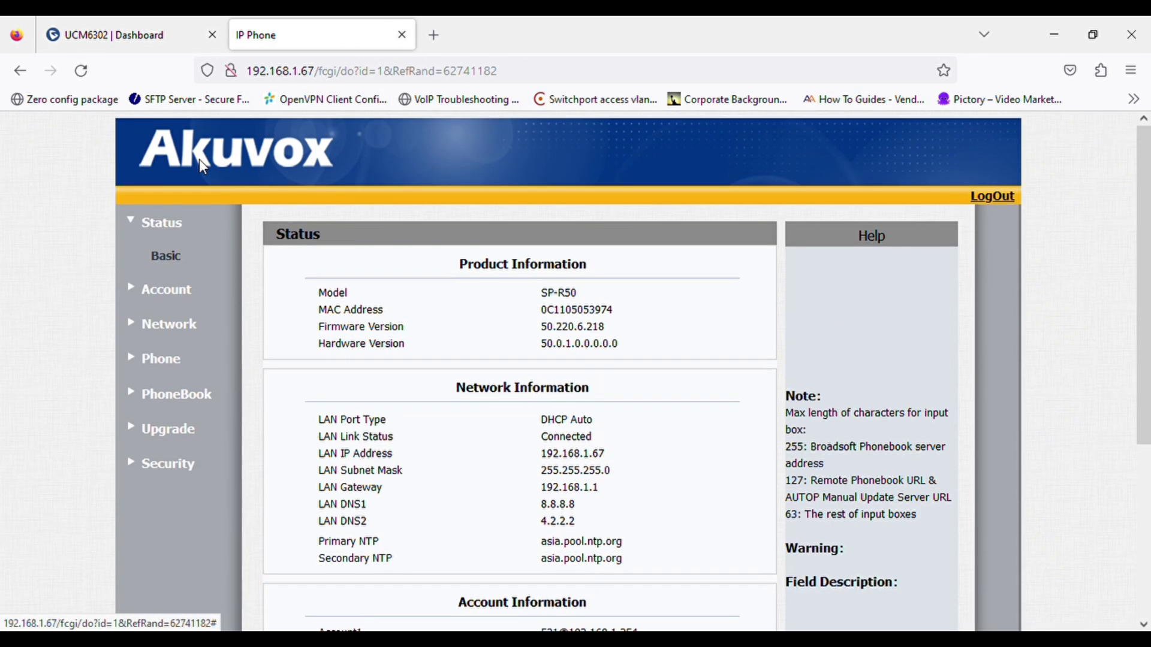
click(175, 258)
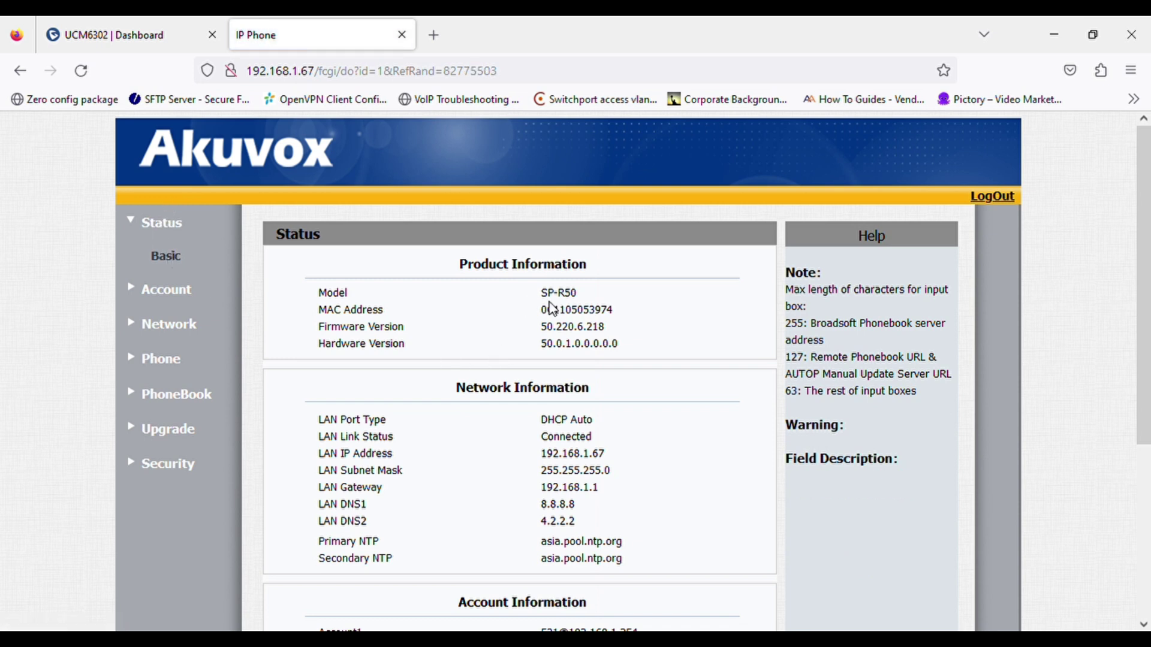